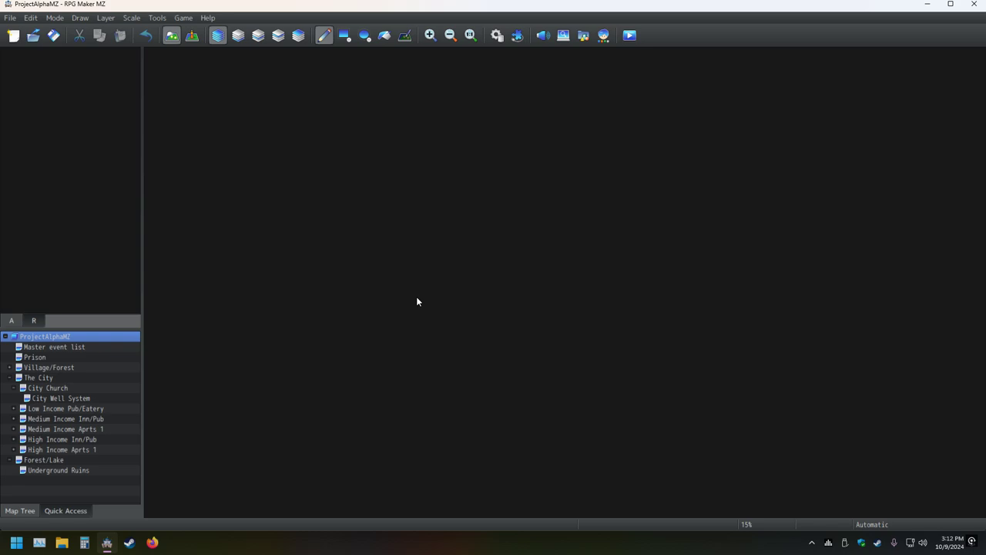
# View the Forest/Lake, City Well System and Underground Ruins maps, showing the whole ruins layout
pyautogui.rightClick(55, 460)
pyautogui.click(25, 491)
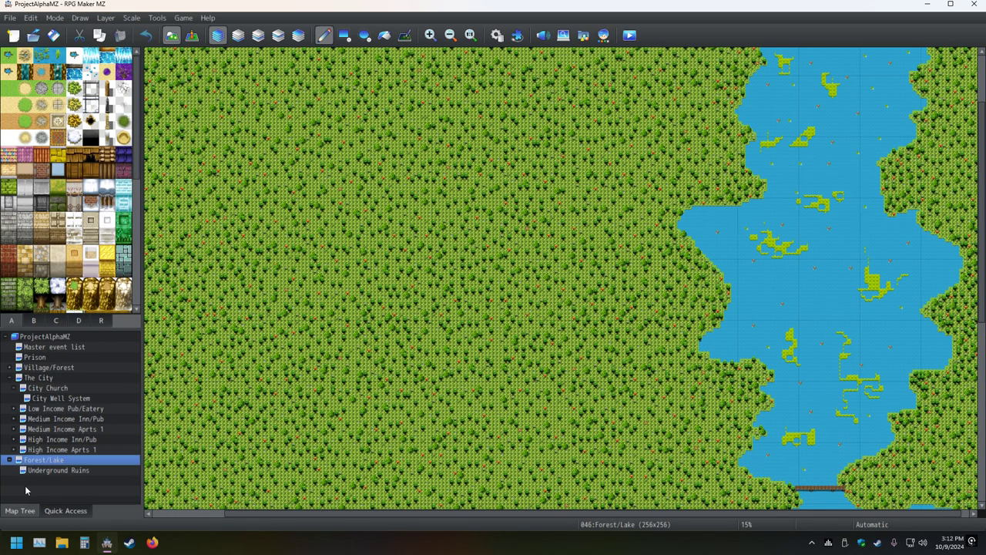
pyautogui.click(50, 400)
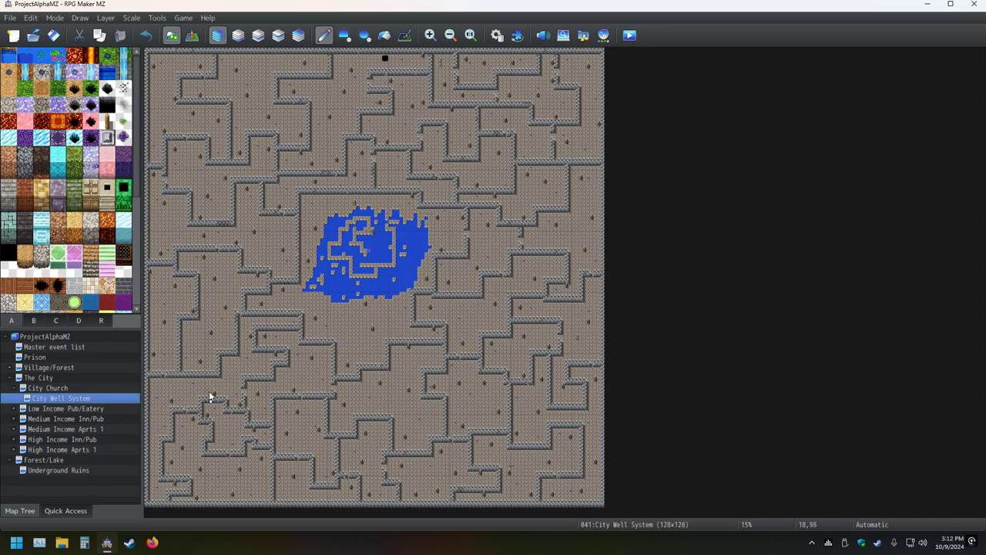
pyautogui.click(77, 472)
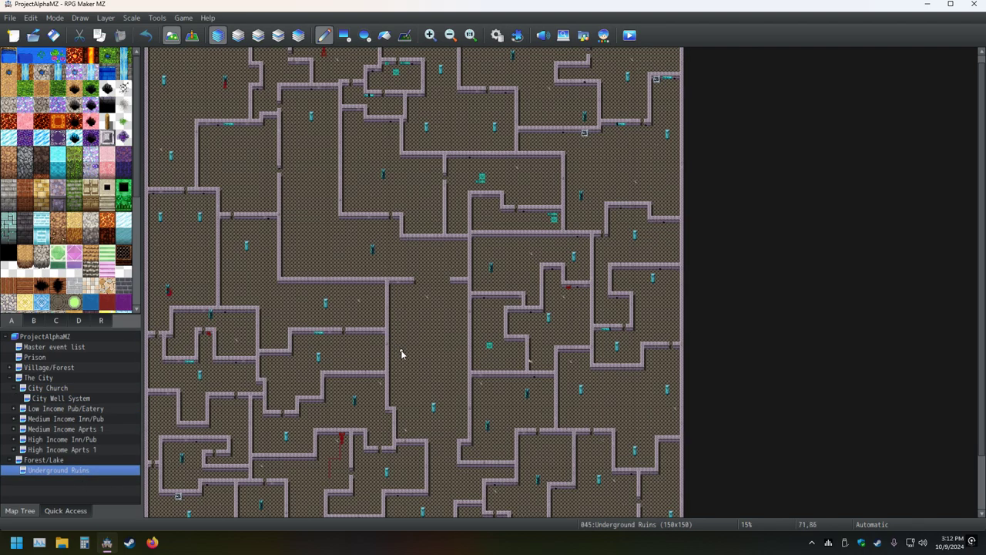
pyautogui.keyDown('ctrl'); pyautogui.scroll(-2, 401, 354); pyautogui.keyUp('ctrl')
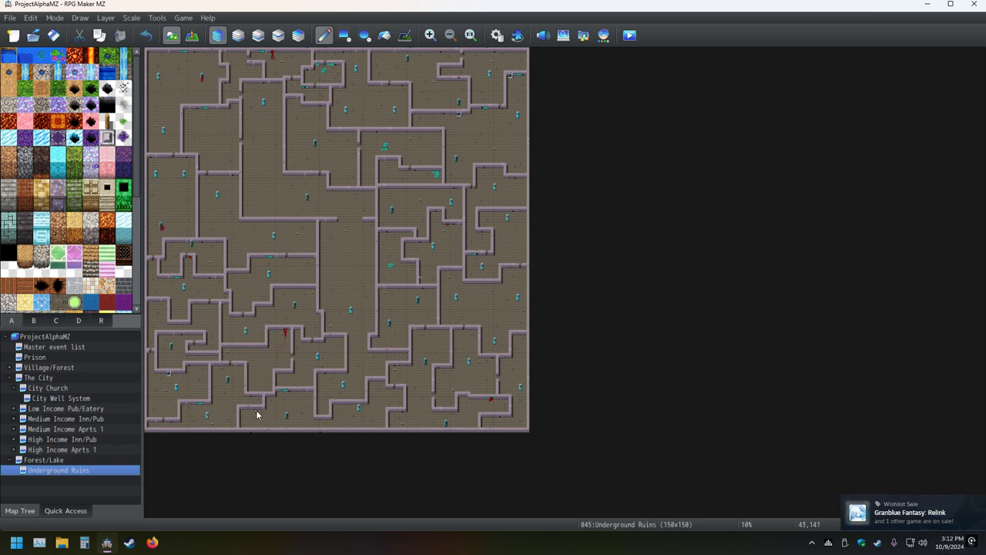
pyautogui.keyDown('ctrl'); pyautogui.scroll(1, 376, 263); pyautogui.keyUp('ctrl')
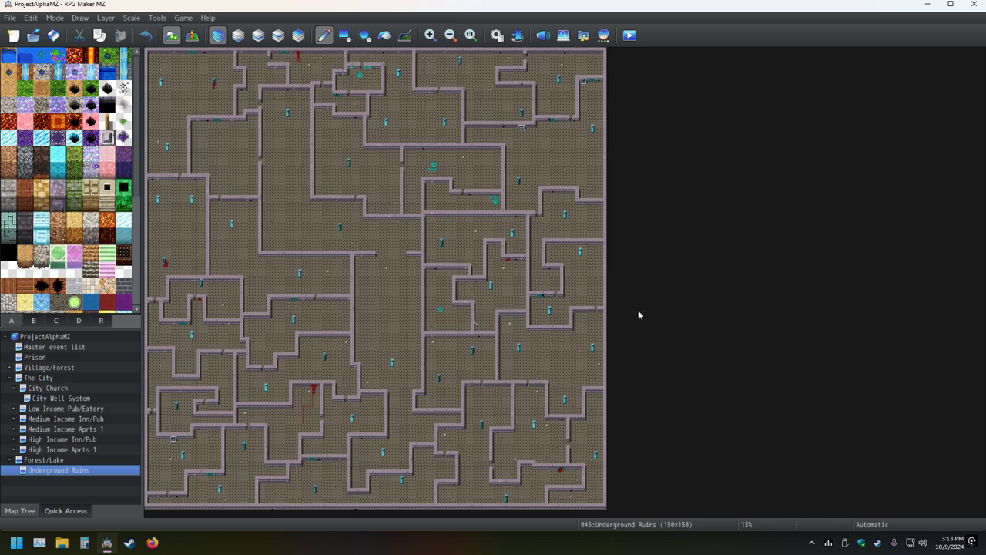
# Check the width and height in the Underground Ruins map properties, leaving the settings as they are
pyautogui.rightClick(88, 470)
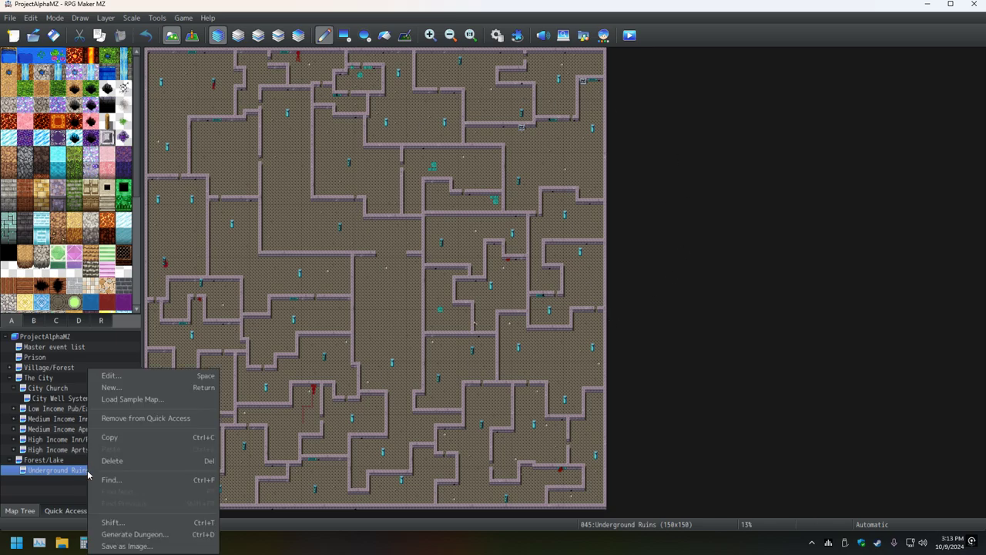
pyautogui.click(130, 376)
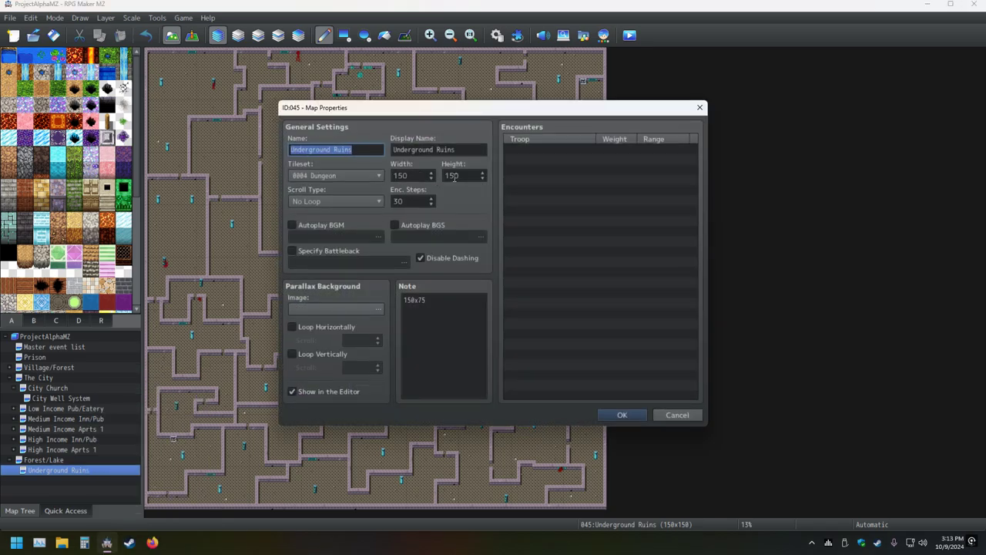
pyautogui.click(699, 107)
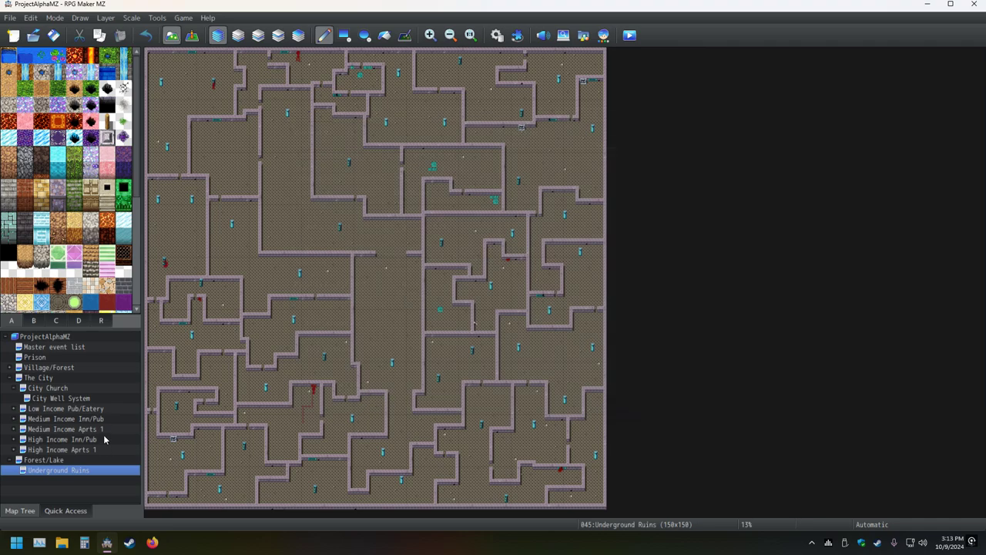
# Look over the Village/Forest map from the lake down to the village area
pyautogui.click(48, 369)
pyautogui.rightClick(380, 289)
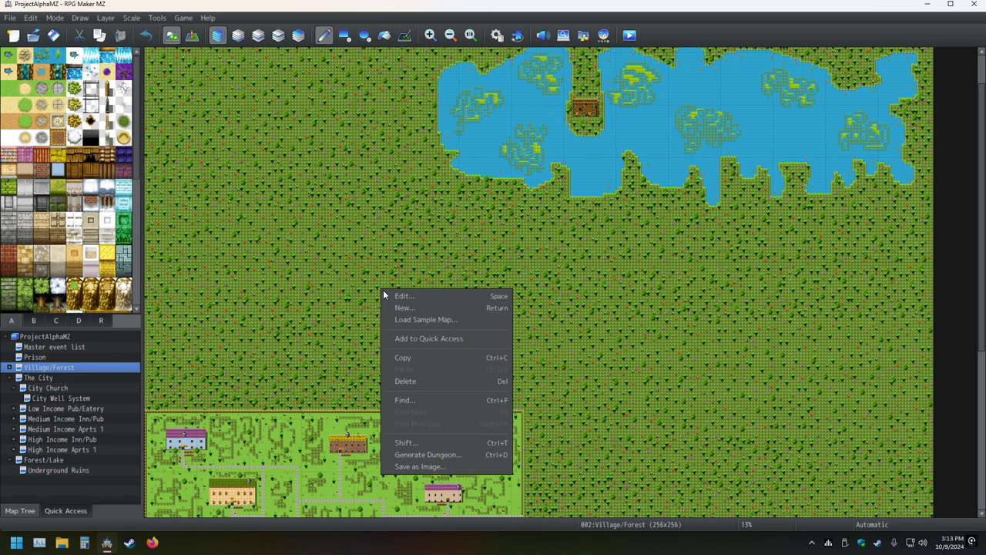
pyautogui.click(98, 489)
pyautogui.keyDown('ctrl'); pyautogui.scroll(-2, 341, 344); pyautogui.keyUp('ctrl')
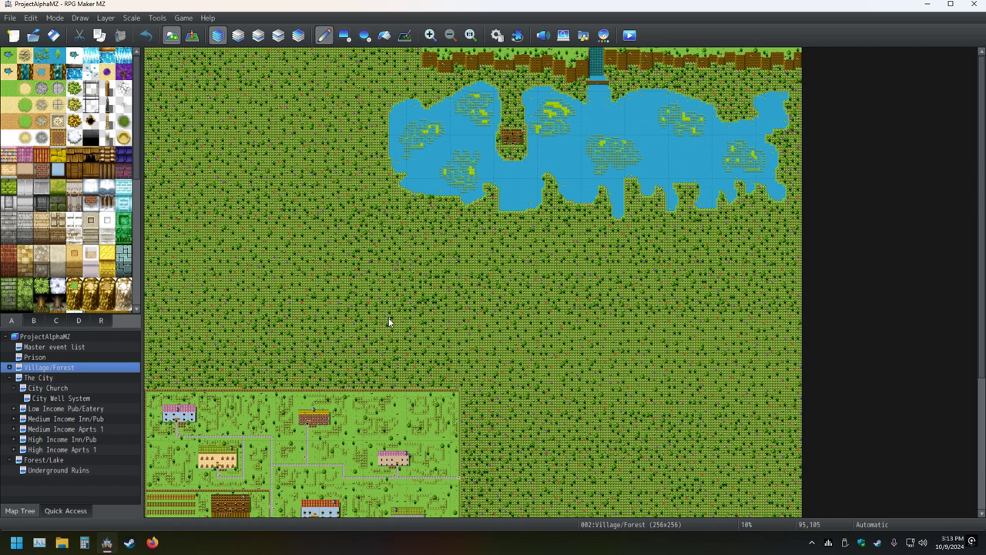
pyautogui.scroll(-5, 454, 288)
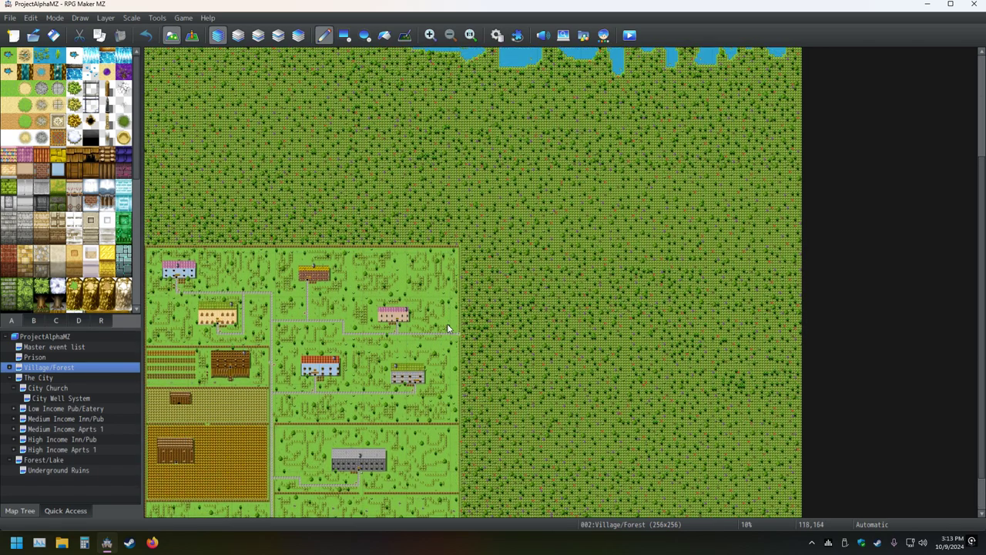
pyautogui.scroll(3, 443, 316)
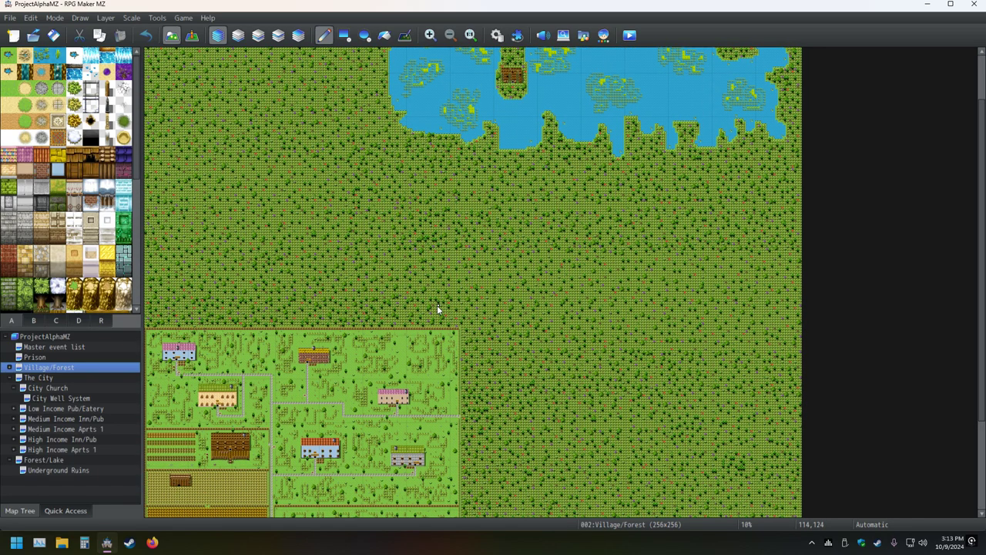
# Compare the Underground Ruins map with the Village/Forest map and return to the ruins
pyautogui.click(78, 471)
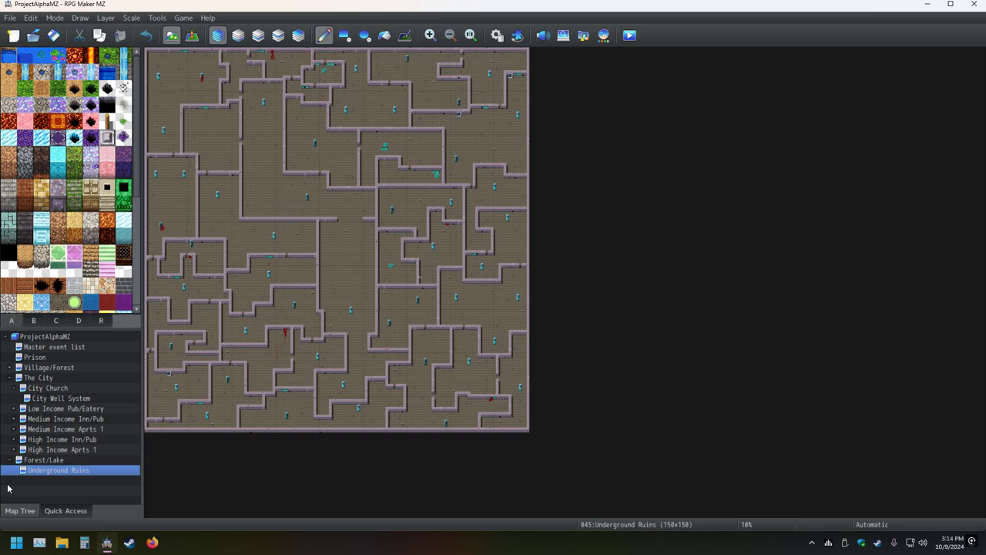
pyautogui.rightClick(63, 368)
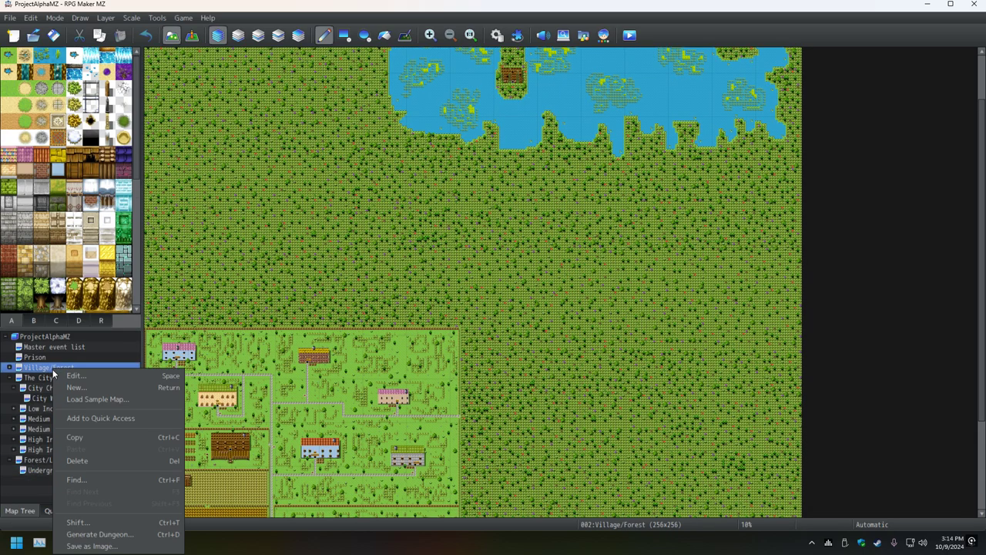
pyautogui.press('Escape')
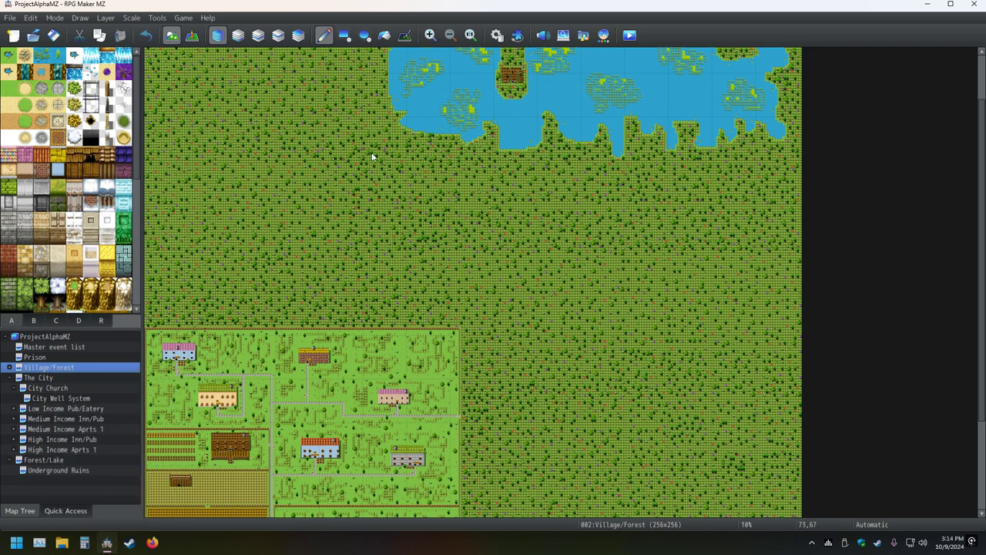
pyautogui.click(51, 469)
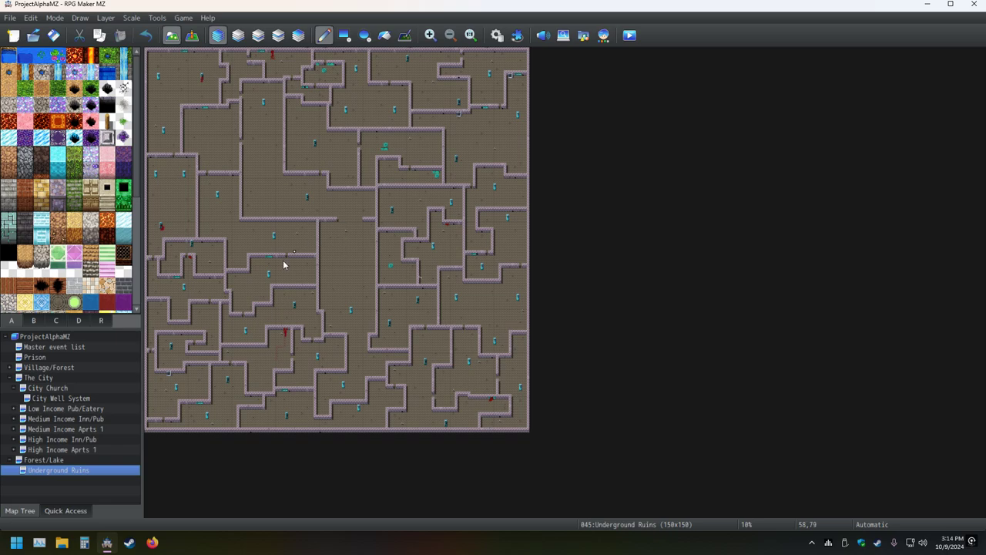
# View the default properties for a new map under Underground Ruins without creating it
pyautogui.rightClick(85, 476)
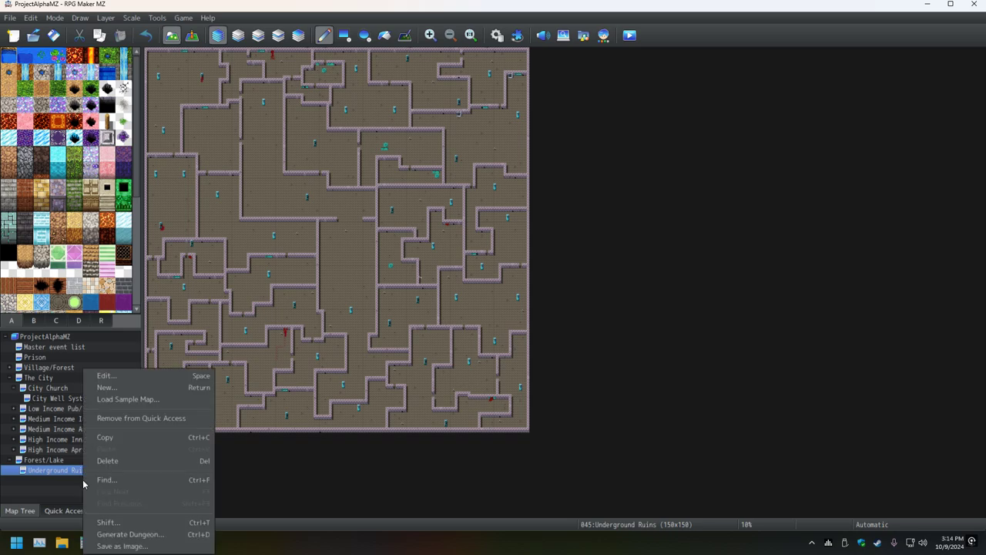
pyautogui.click(116, 389)
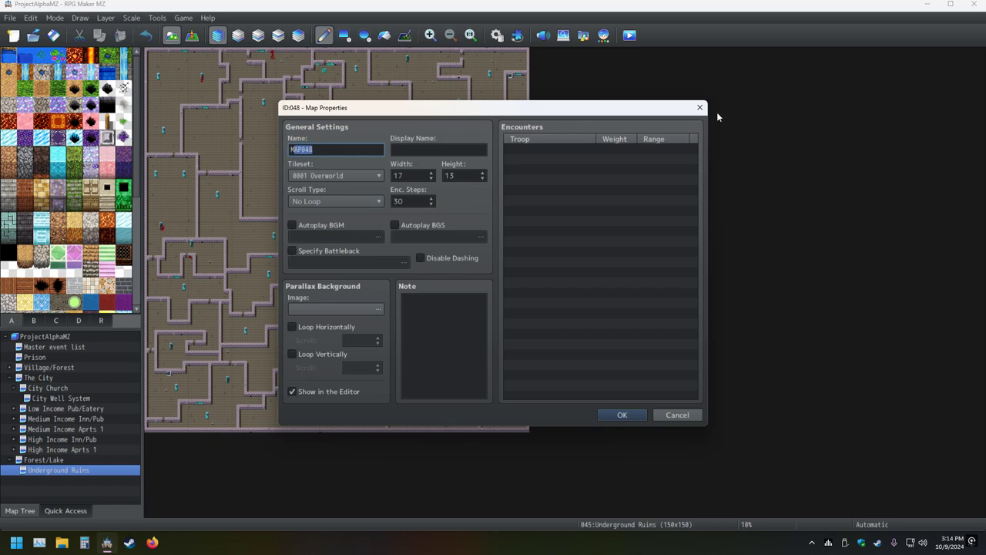
pyautogui.press('Escape')
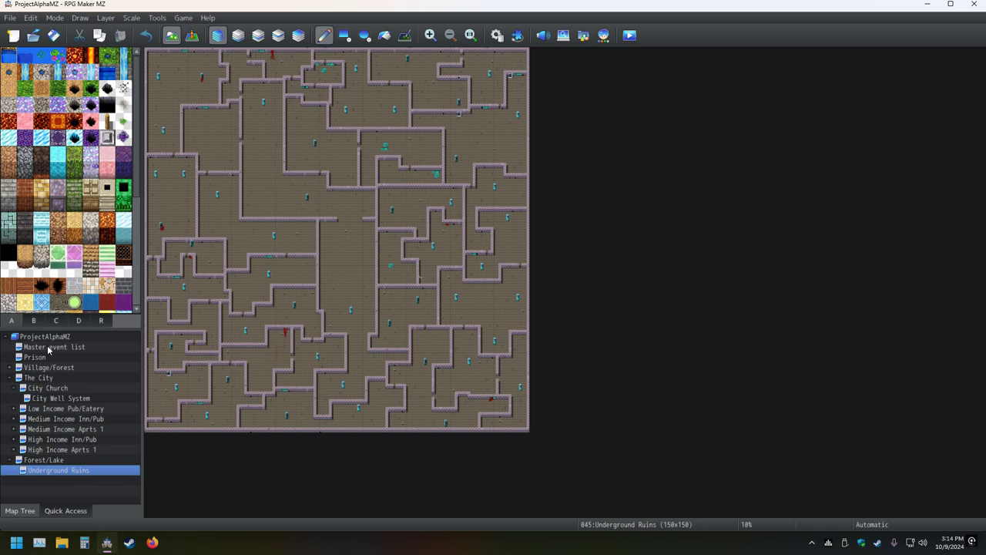
# View the Master event list map and return to the Underground Ruins map
pyautogui.click(48, 348)
pyautogui.click(62, 469)
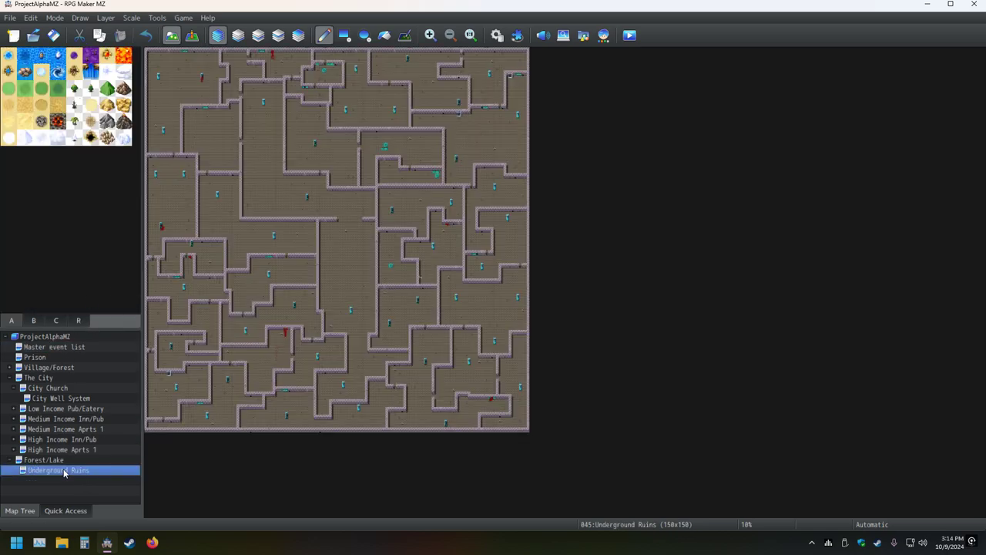
pyautogui.click(93, 348)
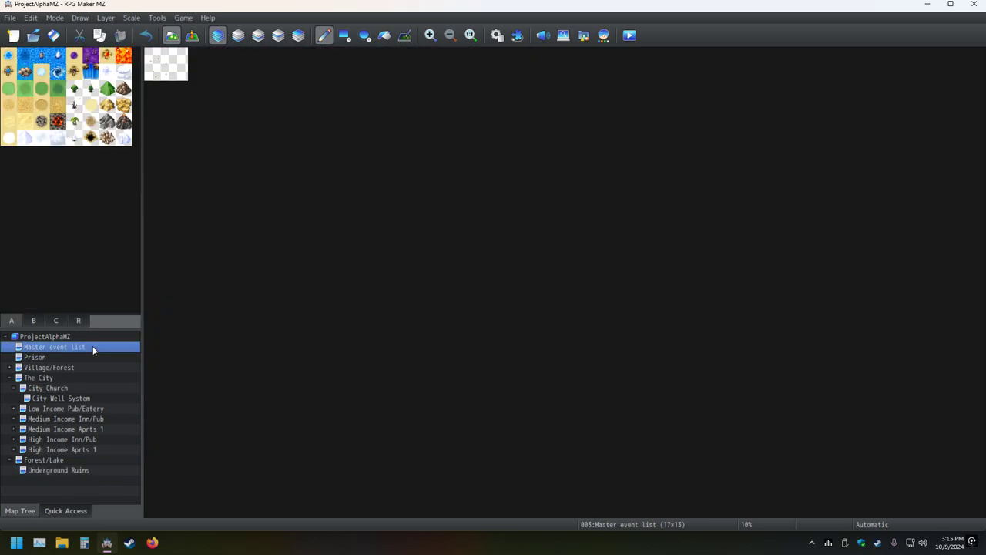
pyautogui.click(88, 472)
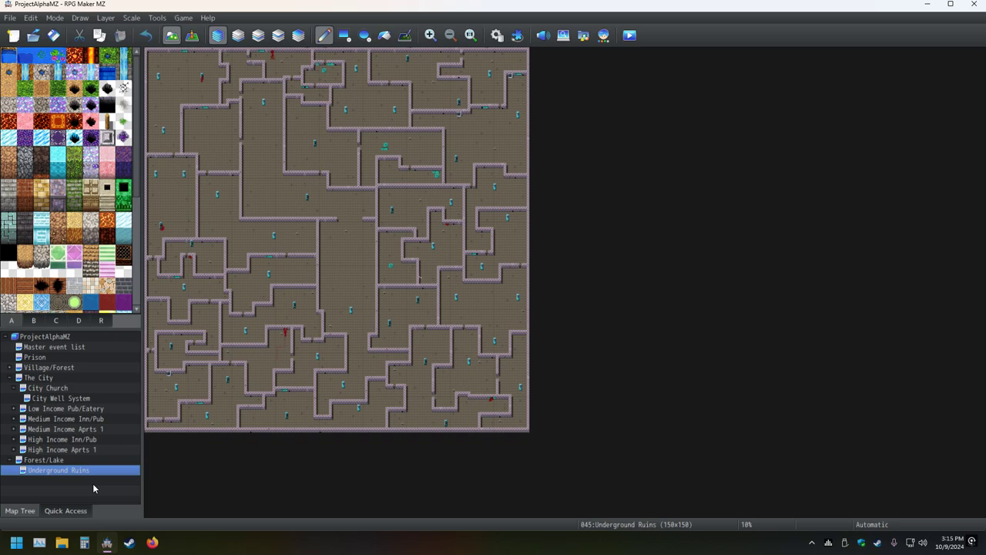
# Look over the Village/Forest and Forest/Lake maps, and return to Underground Ruins
pyautogui.click(51, 368)
pyautogui.rightClick(255, 194)
pyautogui.click(235, 277)
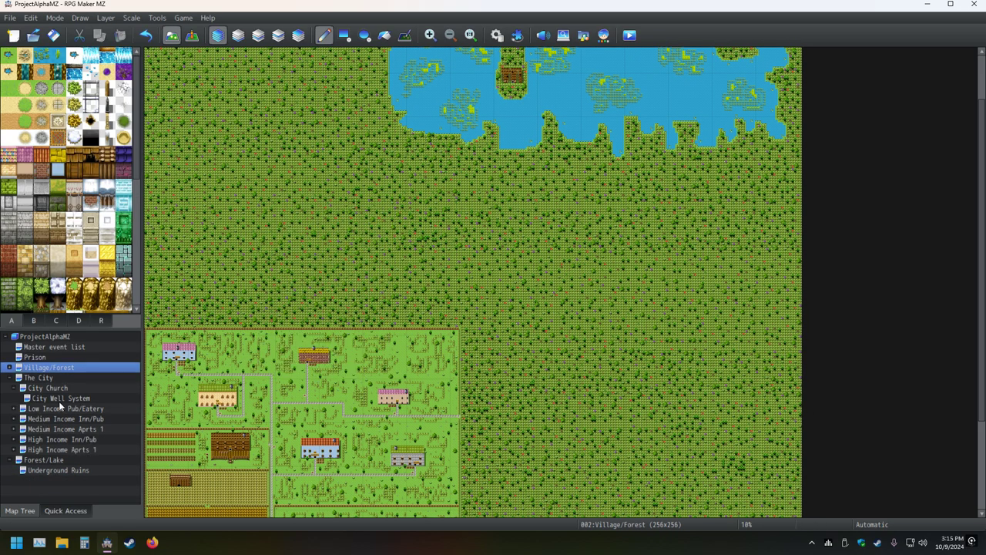
pyautogui.click(49, 459)
pyautogui.scroll(-2, 470, 324)
pyautogui.scroll(2, 450, 349)
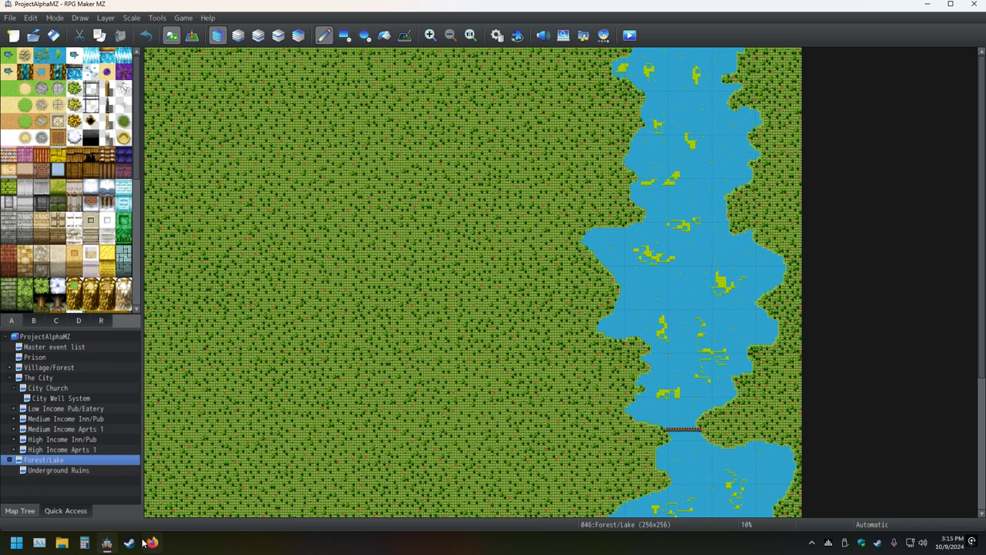
pyautogui.click(53, 471)
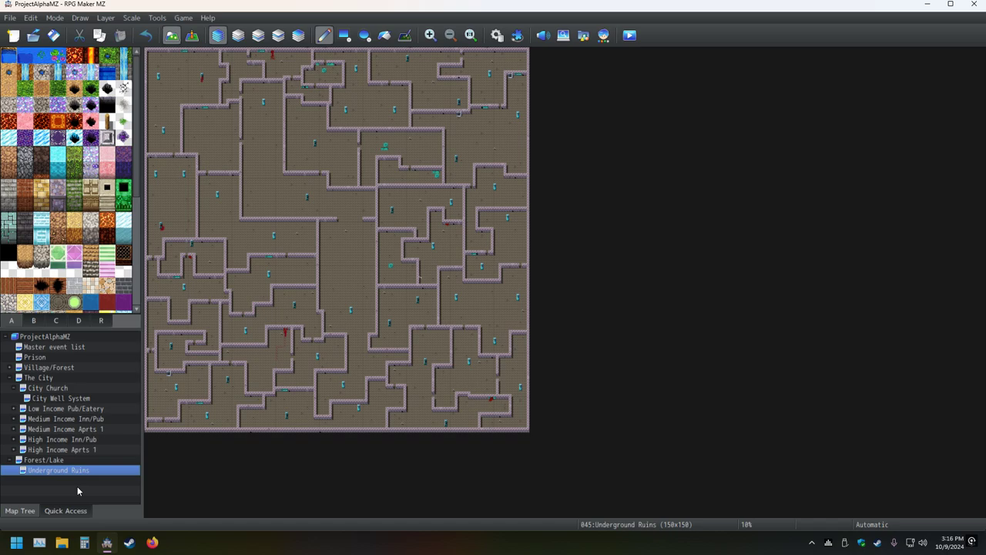
# Switch Underground Ruins to event editing and view the blank event editor for tile 59,57
pyautogui.click(192, 35)
pyautogui.doubleClick(297, 197)
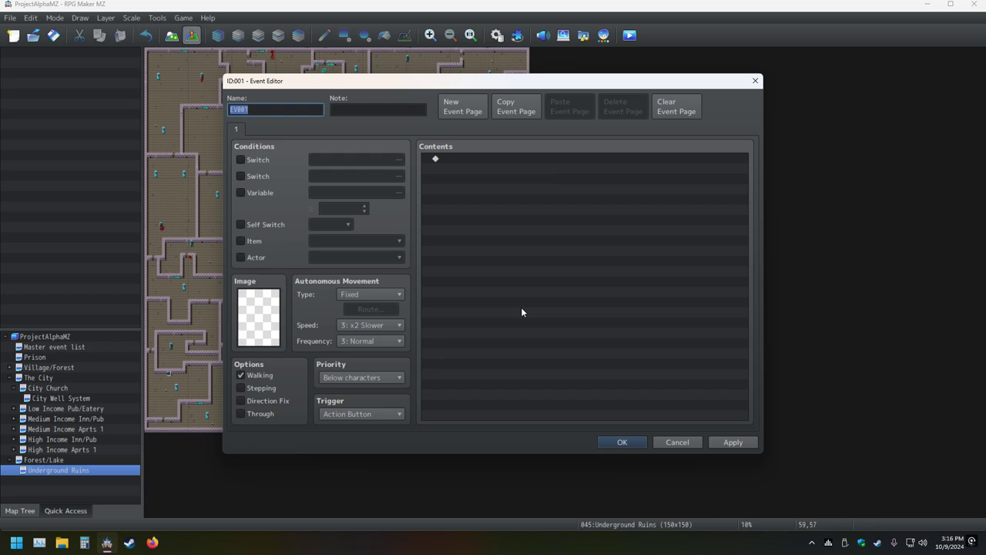
pyautogui.click(755, 80)
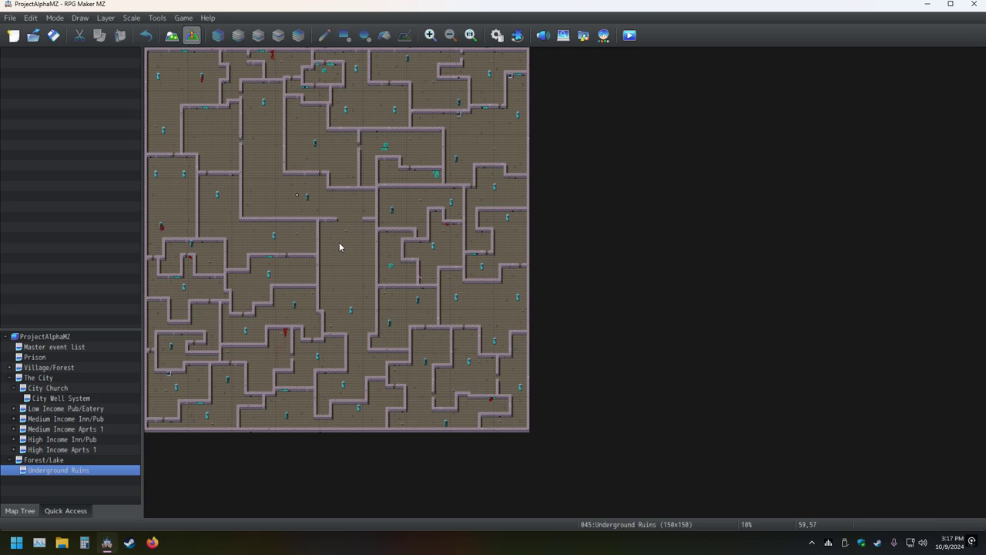
# Examine the event command list and the Show Text command in a blank event at tile 0,0 without saving it
pyautogui.click(268, 201)
pyautogui.doubleClick(147, 51)
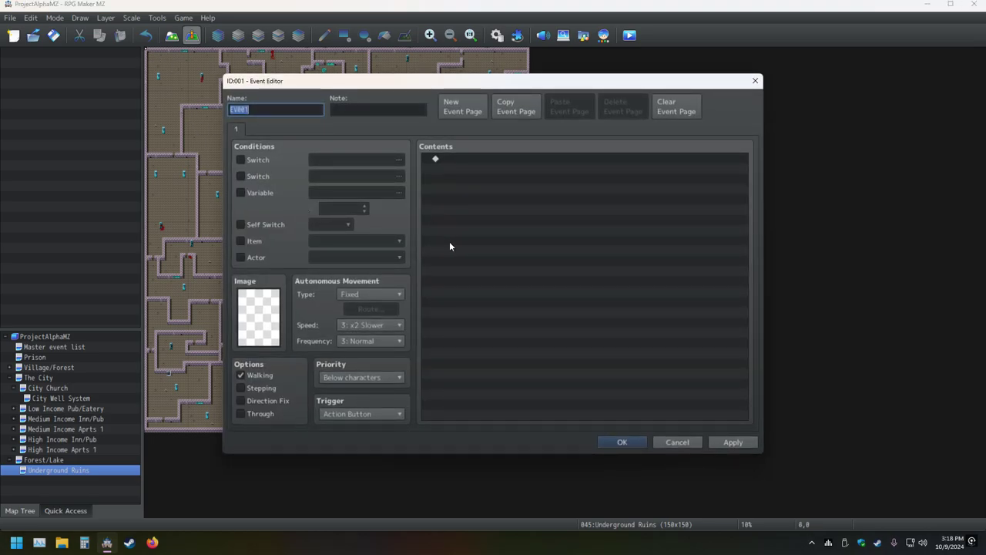
pyautogui.doubleClick(470, 160)
pyautogui.click(491, 162)
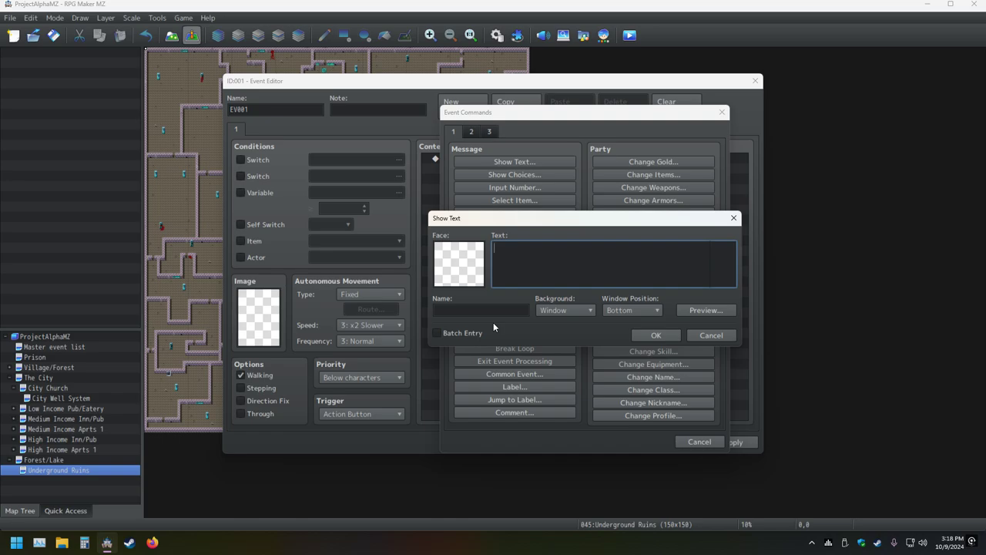
pyautogui.click(733, 218)
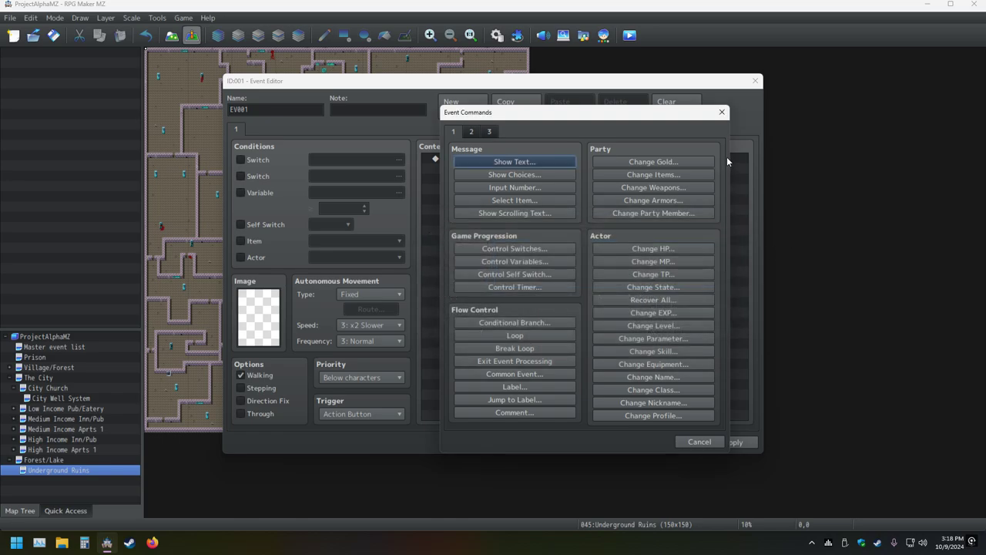
pyautogui.click(721, 112)
pyautogui.click(755, 81)
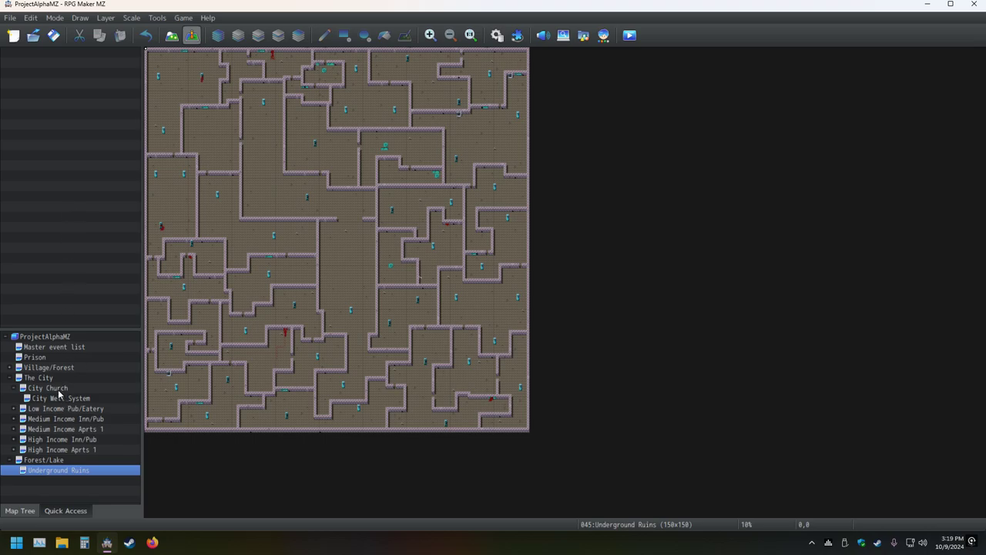
# Examine the layout of The City map, including its houses, paths, central pond and low-income area
pyautogui.rightClick(38, 377)
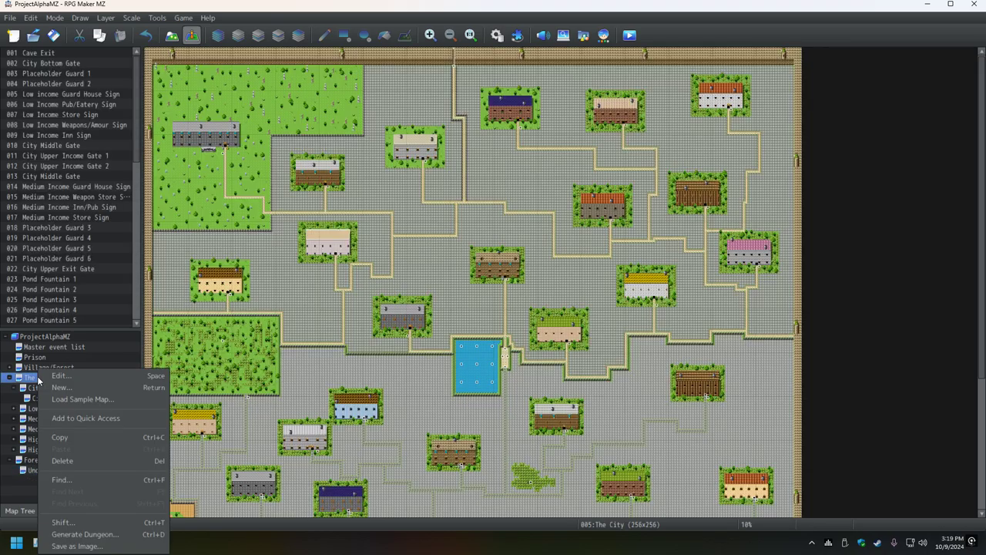
pyautogui.click(396, 233)
pyautogui.scroll(-5, 483, 163)
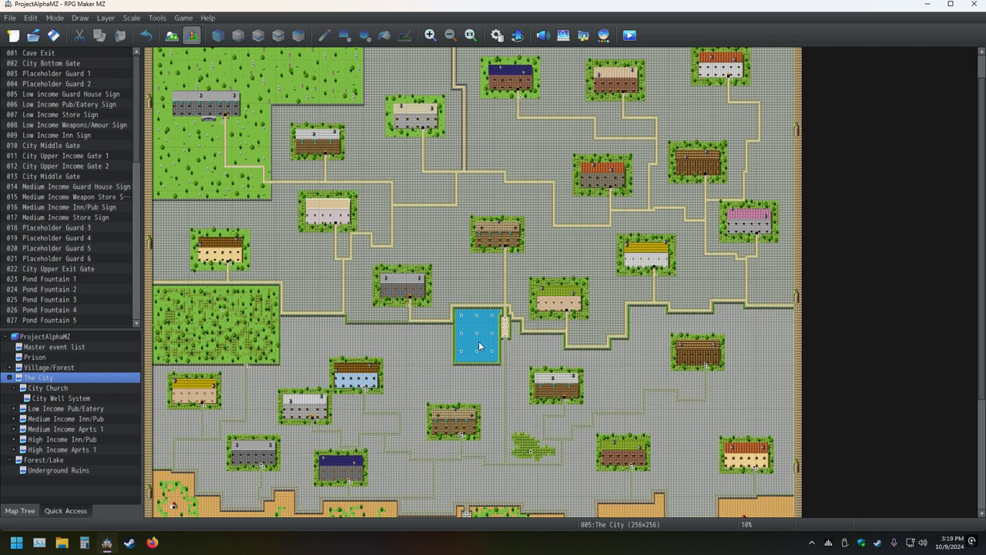
pyautogui.scroll(-1, 469, 336)
pyautogui.scroll(3, 469, 337)
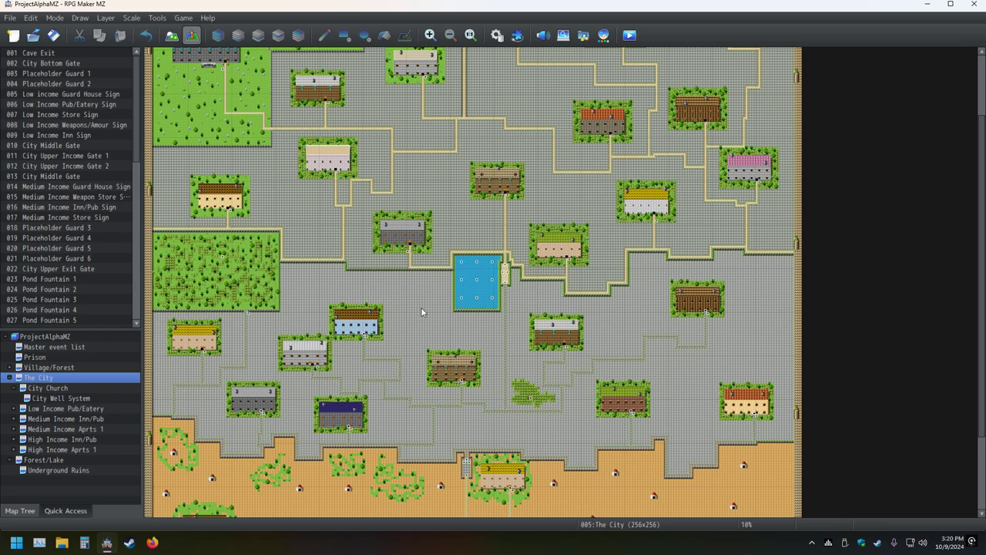
pyautogui.scroll(-1, 413, 311)
pyautogui.scroll(2, 420, 307)
pyautogui.scroll(1, 420, 307)
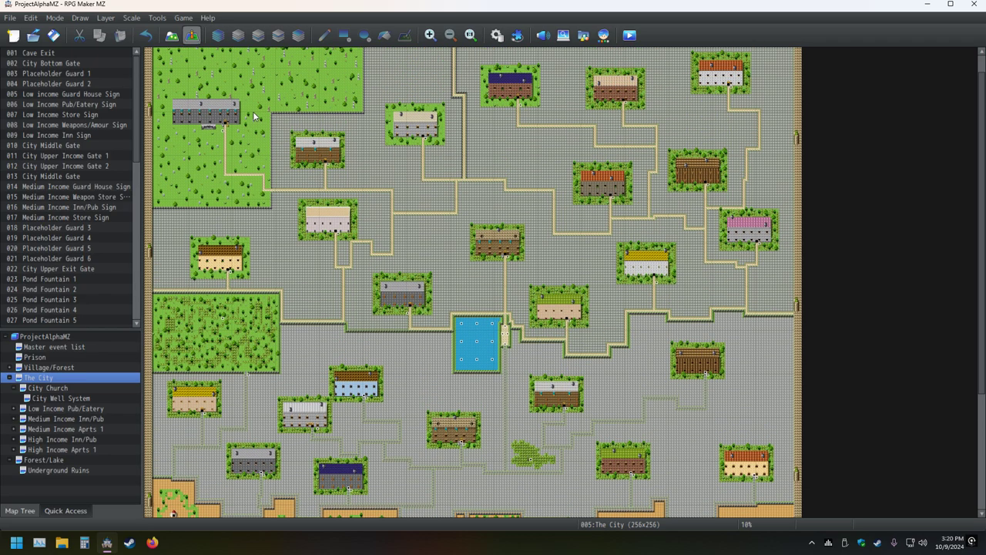
# View The City at 100% and inspect the High Income Apartments 1 Sign event without changing it
pyautogui.click(470, 35)
pyautogui.scroll(-5, 462, 163)
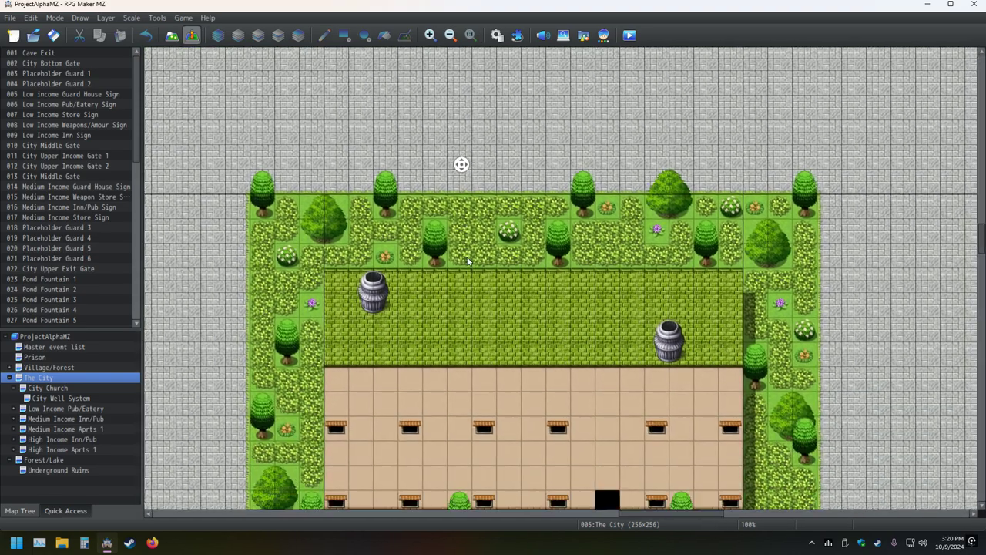
pyautogui.scroll(2, 453, 249)
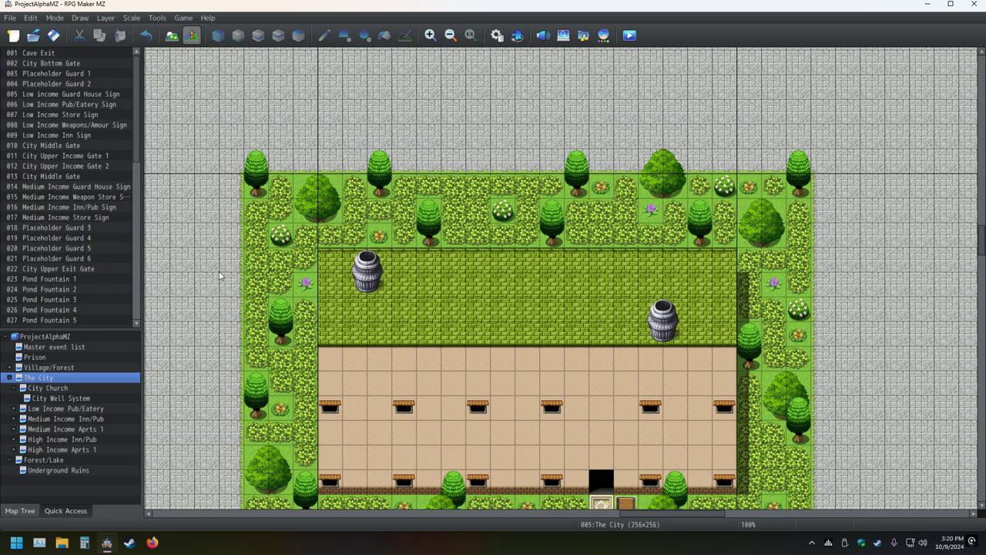
pyautogui.scroll(-3, 220, 276)
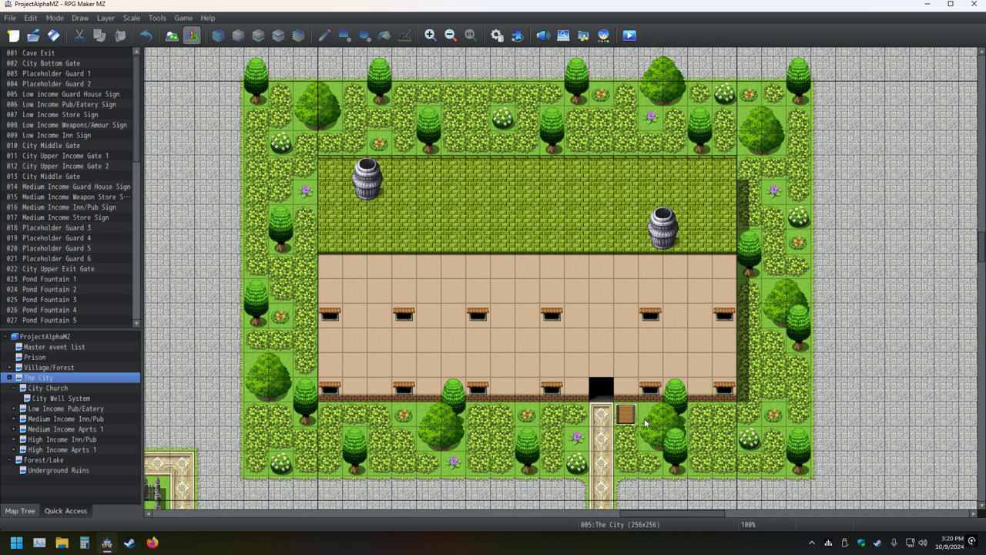
pyautogui.doubleClick(625, 413)
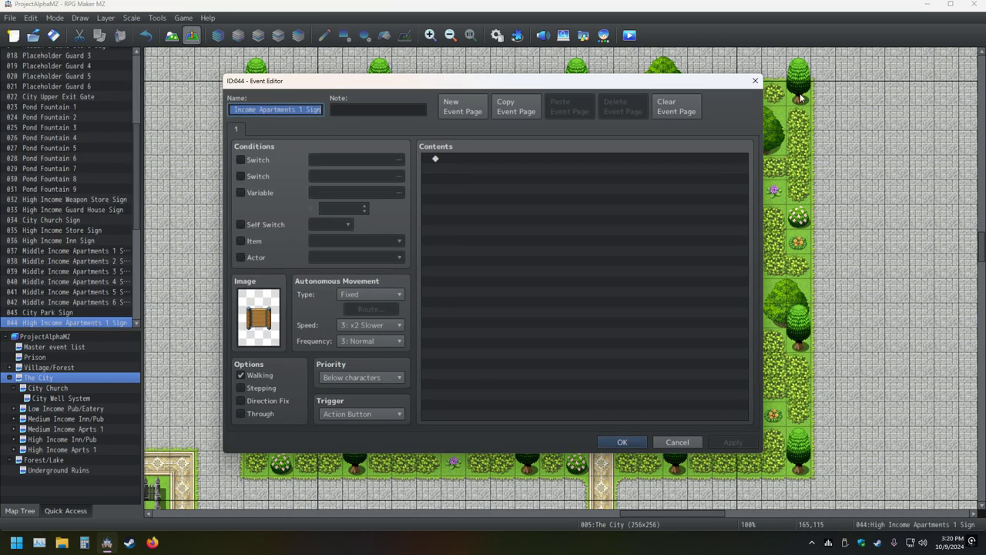
pyautogui.click(756, 81)
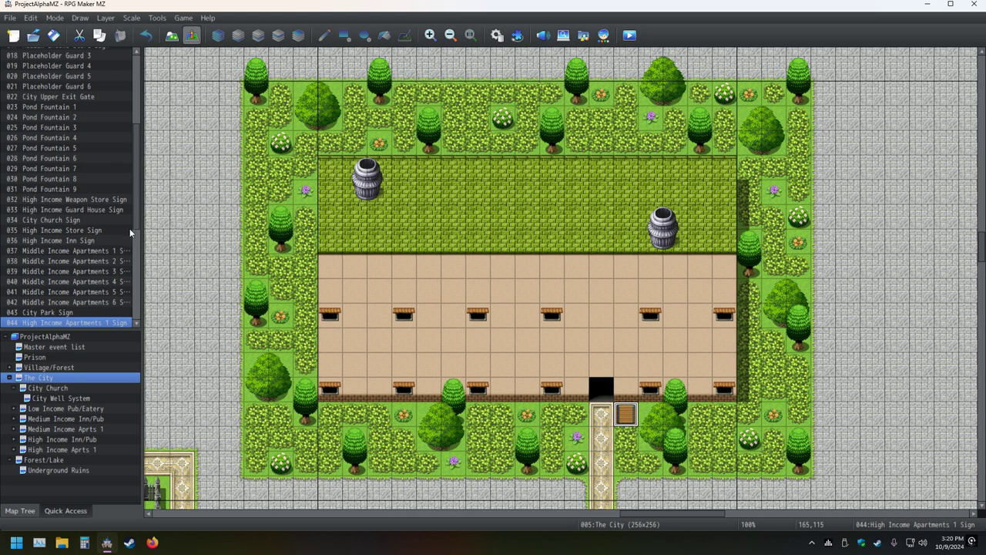
# Look through The City's event list, including its gates, pond fountains, building signs and doors
pyautogui.moveTo(139, 208); pyautogui.dragTo(139, 304)
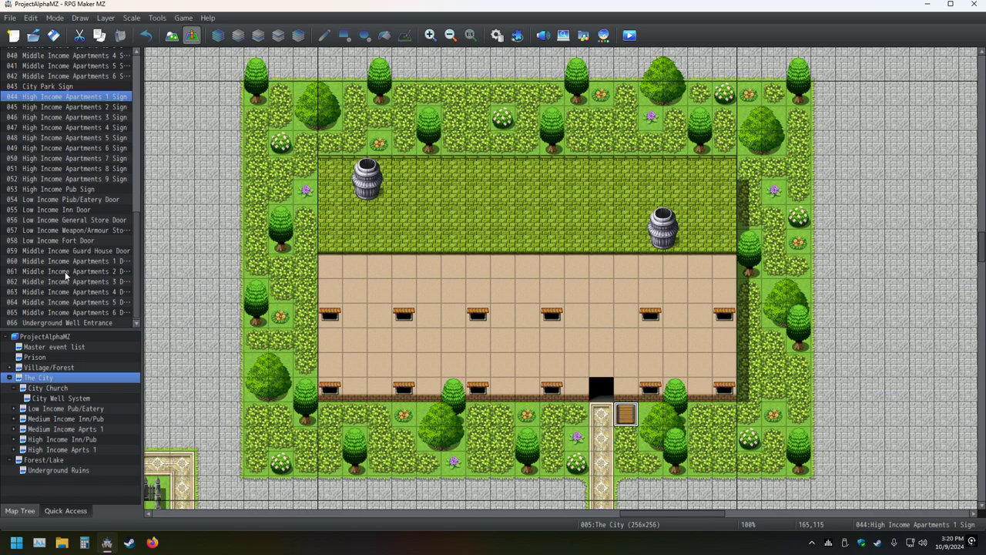
pyautogui.scroll(7, 64, 271)
pyautogui.scroll(6, 62, 258)
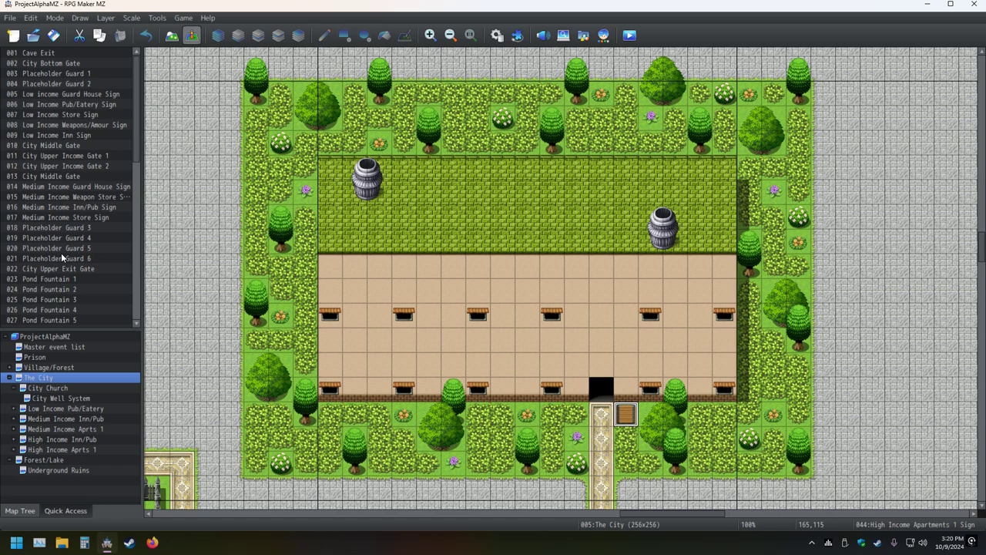
pyautogui.scroll(-10, 64, 251)
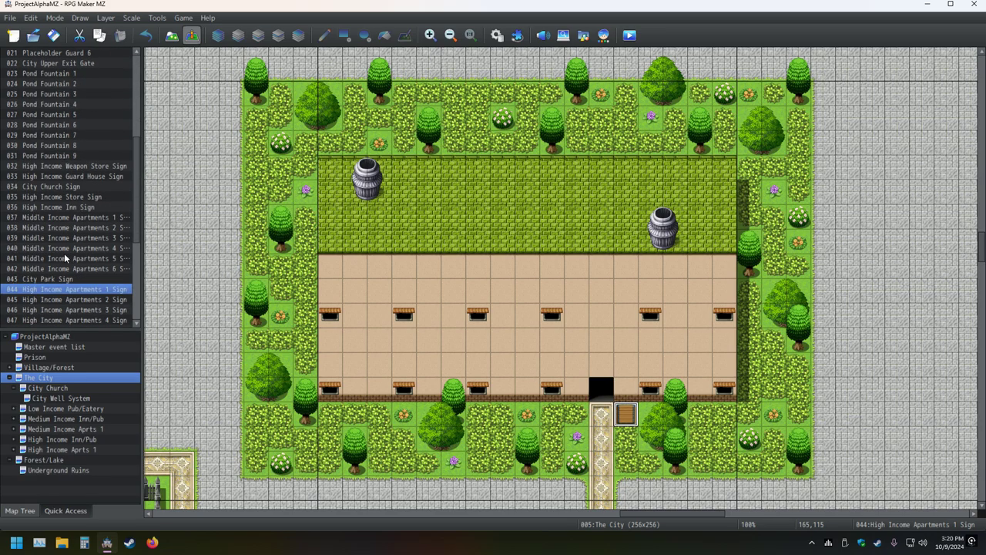
pyautogui.scroll(-3, 85, 259)
pyautogui.scroll(4, 75, 249)
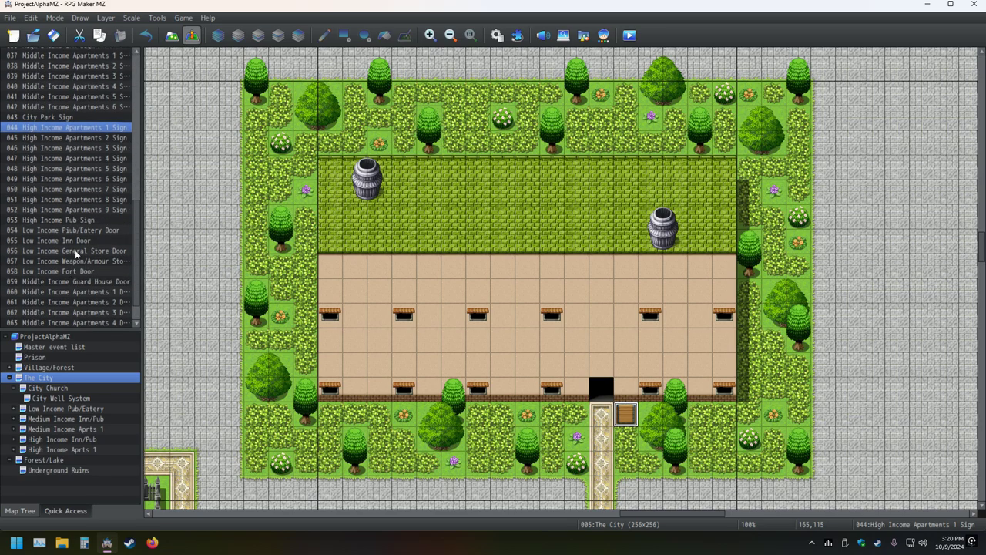
pyautogui.scroll(4, 75, 245)
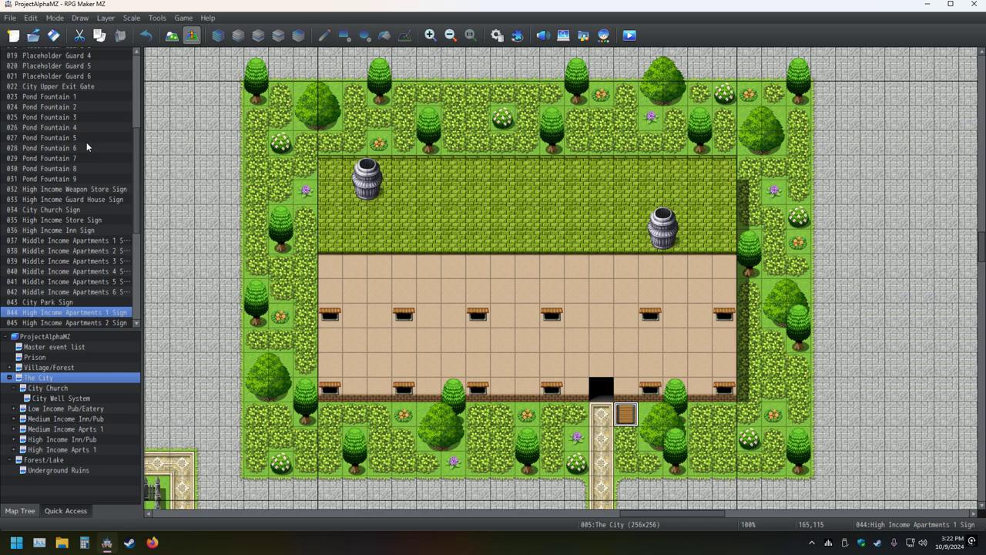
# Open the Village/Forest map and examine the fenced village and surrounding forest at 10% scale
pyautogui.click(31, 369)
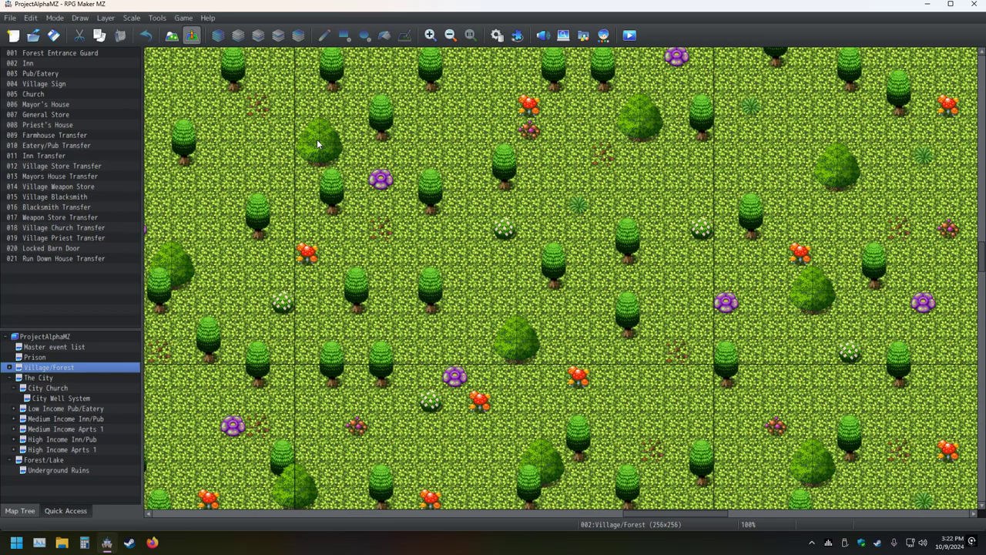
pyautogui.click(450, 36)
pyautogui.click(449, 37)
pyautogui.click(450, 35)
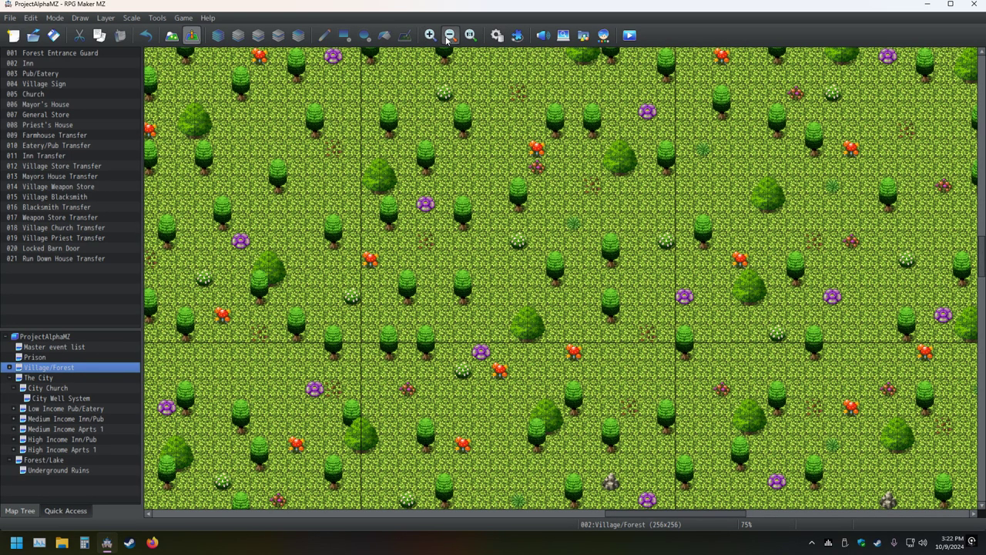
pyautogui.click(450, 36)
pyautogui.click(453, 36)
pyautogui.click(455, 36)
pyautogui.click(453, 37)
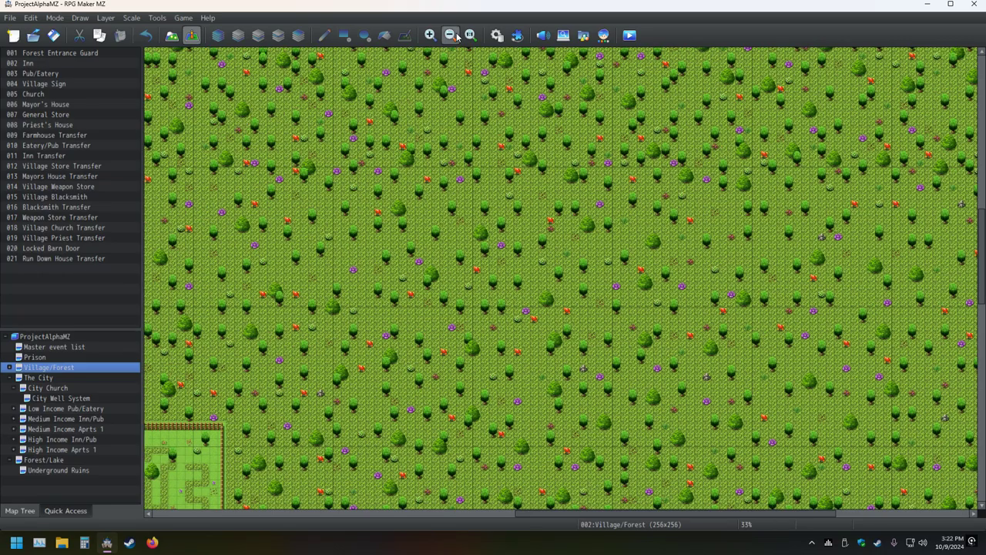
pyautogui.click(452, 37)
pyautogui.click(451, 37)
pyautogui.click(451, 37)
pyautogui.click(451, 36)
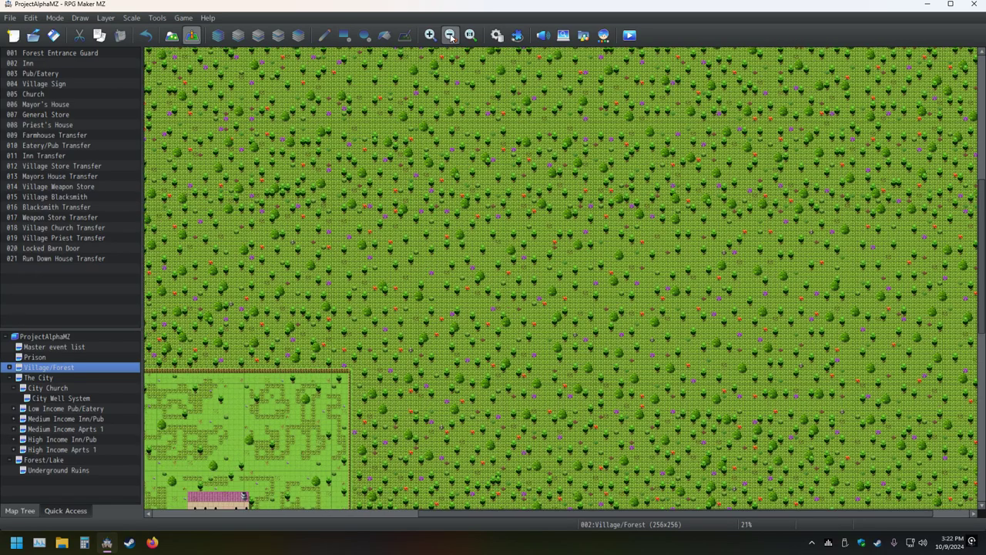
pyautogui.click(451, 37)
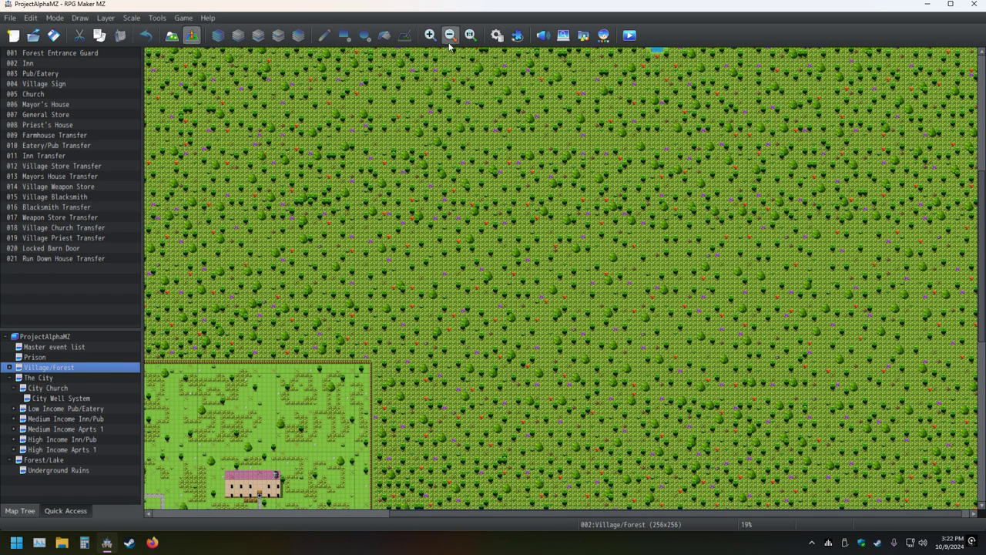
pyautogui.click(451, 38)
pyautogui.click(451, 38)
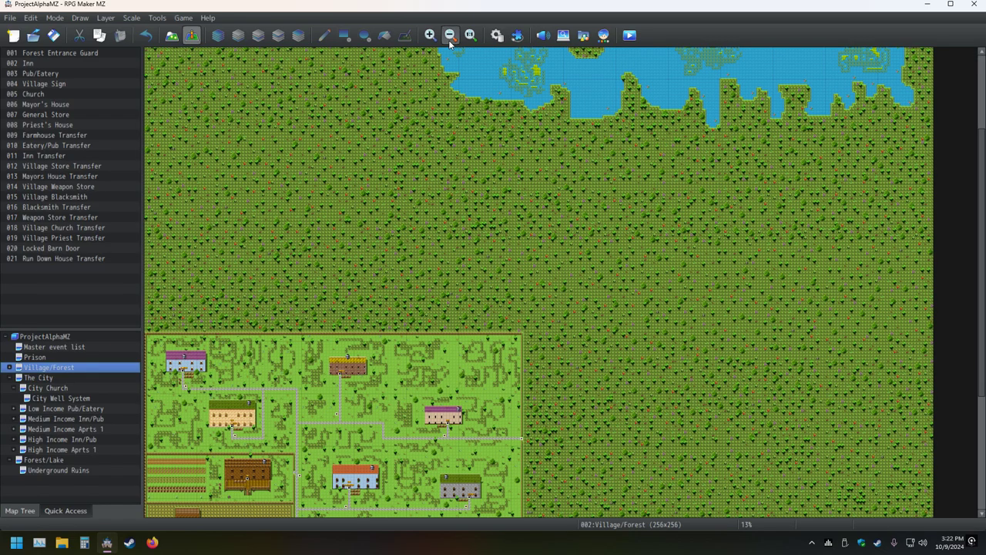
pyautogui.click(450, 39)
pyautogui.scroll(-5, 362, 273)
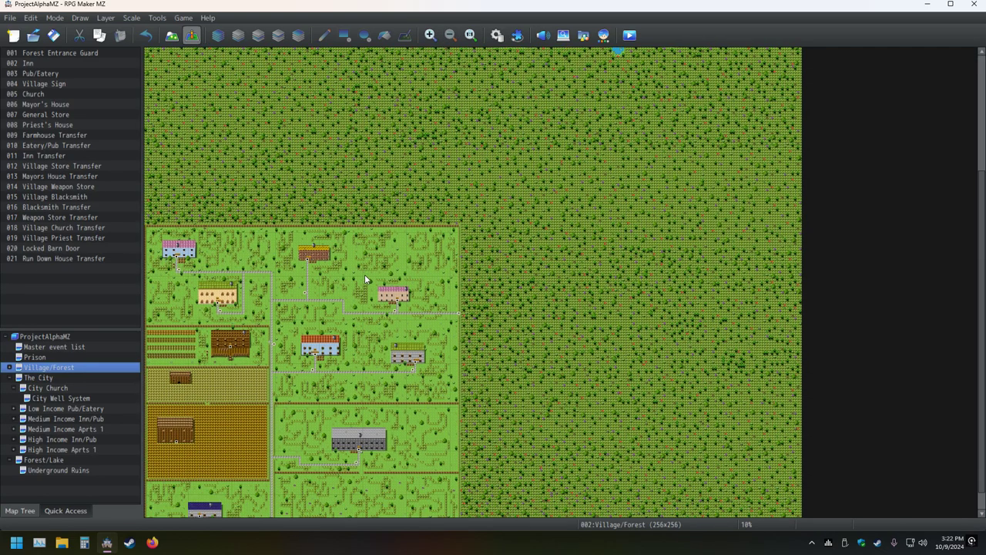